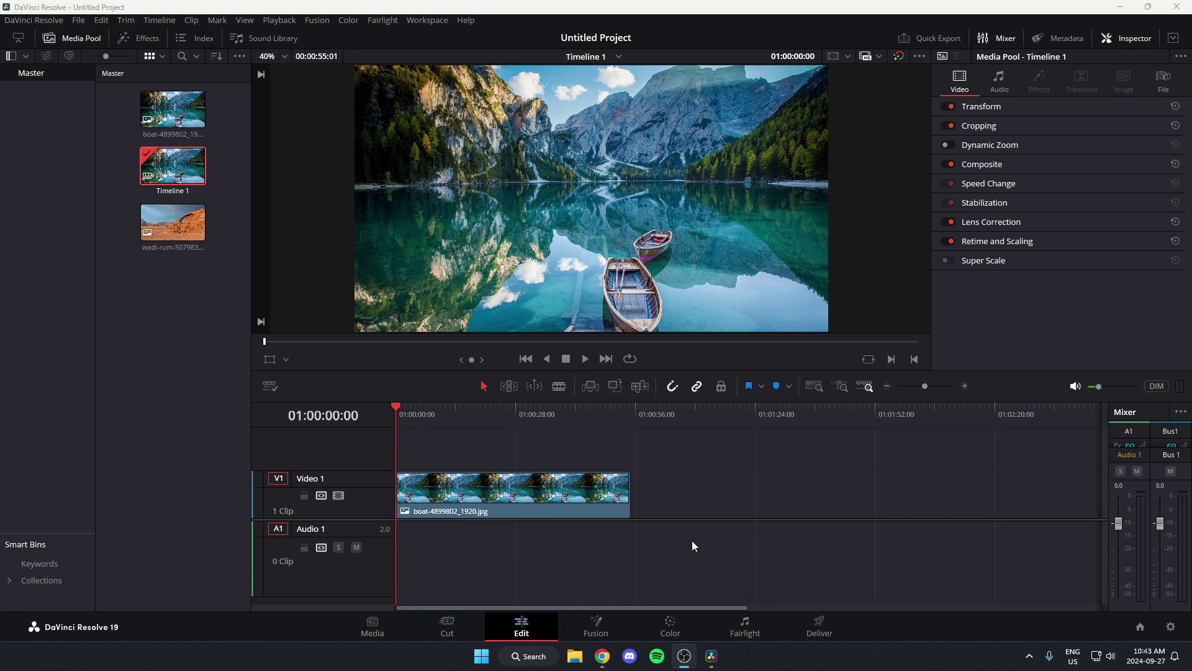
# Place the wadi-rum desert image on Video 2 above the lake clip, then scrub the playhead.
pyautogui.click(169, 229)
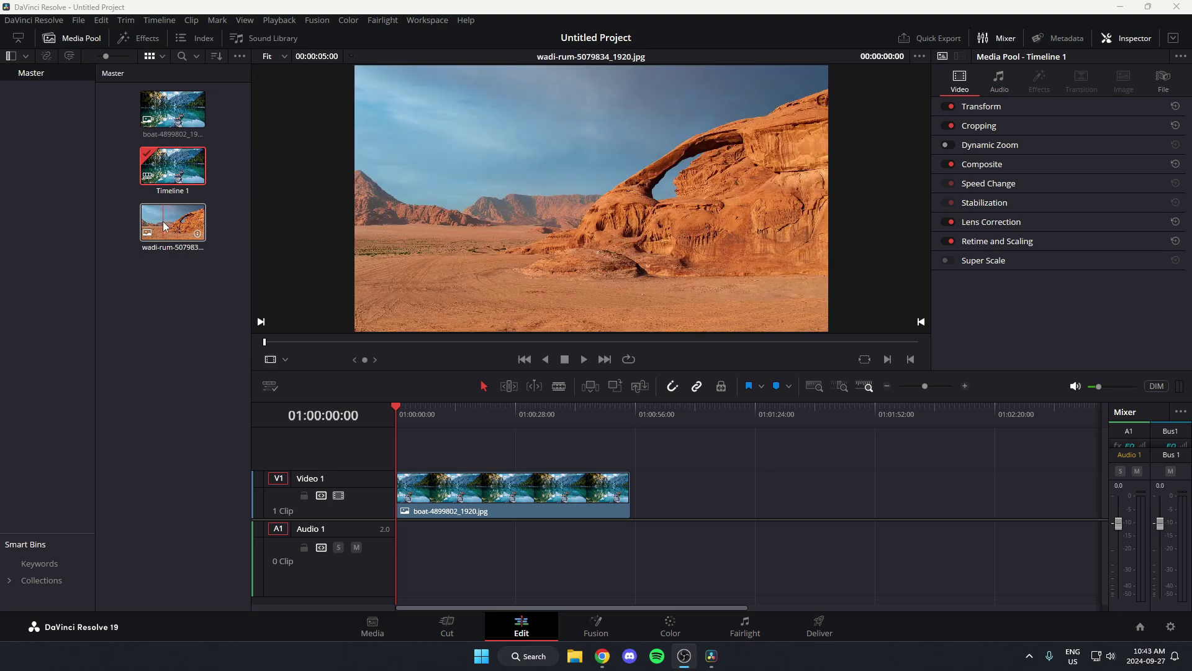
pyautogui.moveTo(163, 226); pyautogui.dragTo(446, 444)
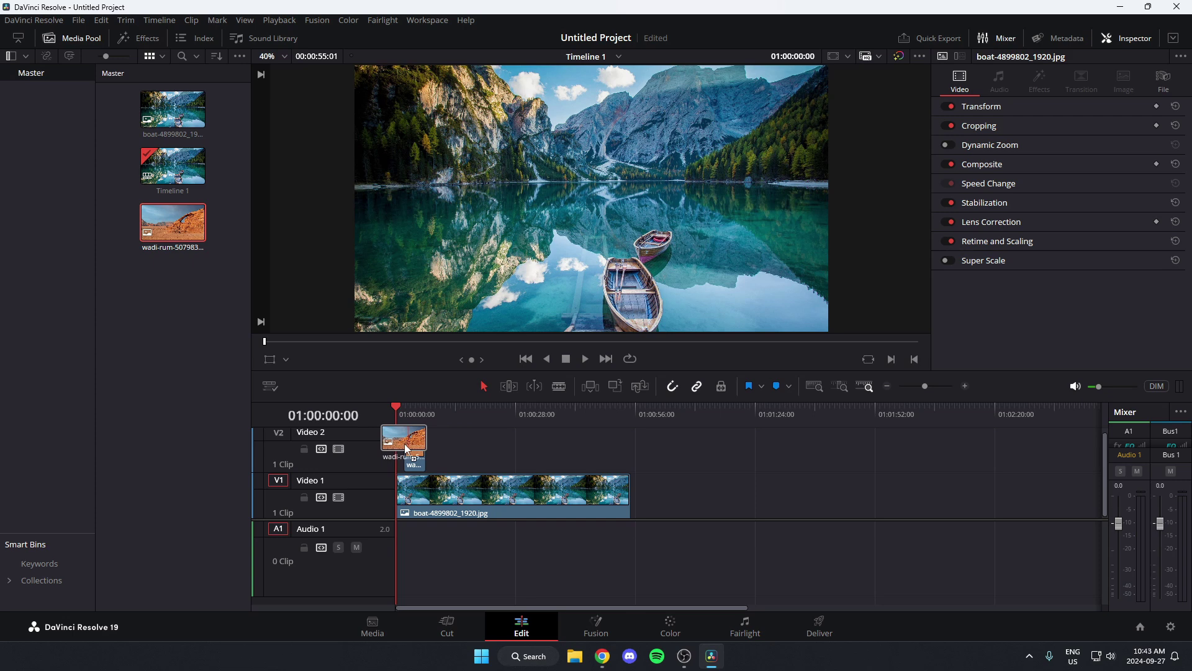
pyautogui.moveTo(452, 445)
pyautogui.mouseDown()
pyautogui.moveTo(399, 449)
pyautogui.moveTo(630, 454)
pyautogui.mouseUp()
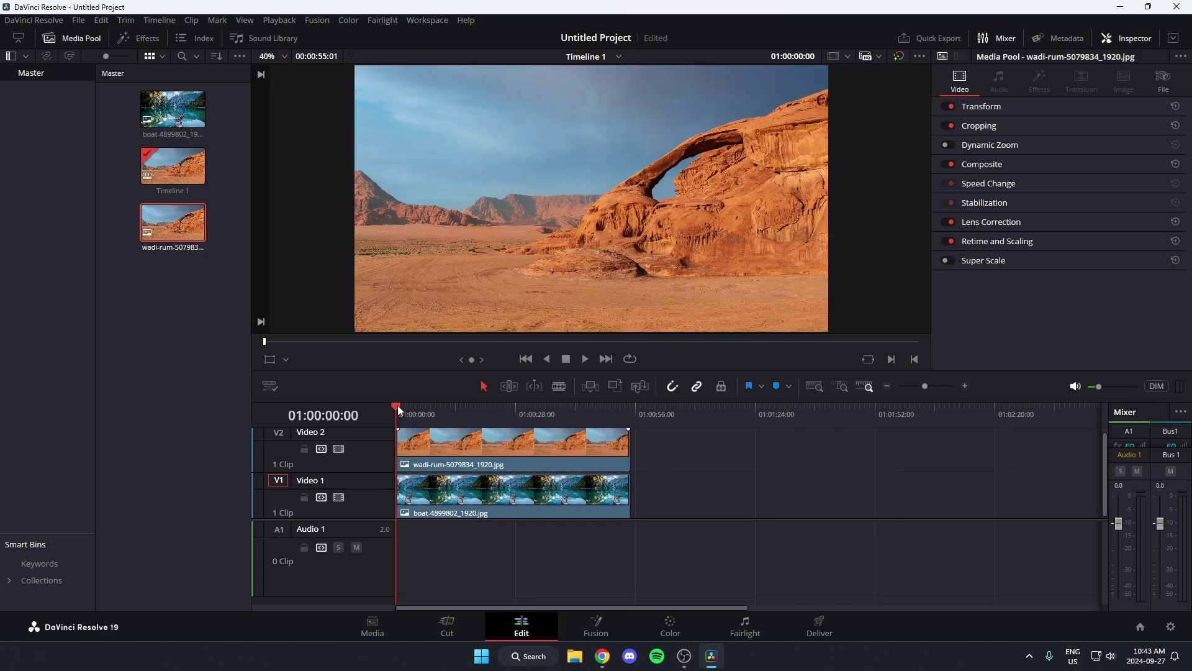
pyautogui.moveTo(392, 406); pyautogui.dragTo(404, 437)
pyautogui.press('l')
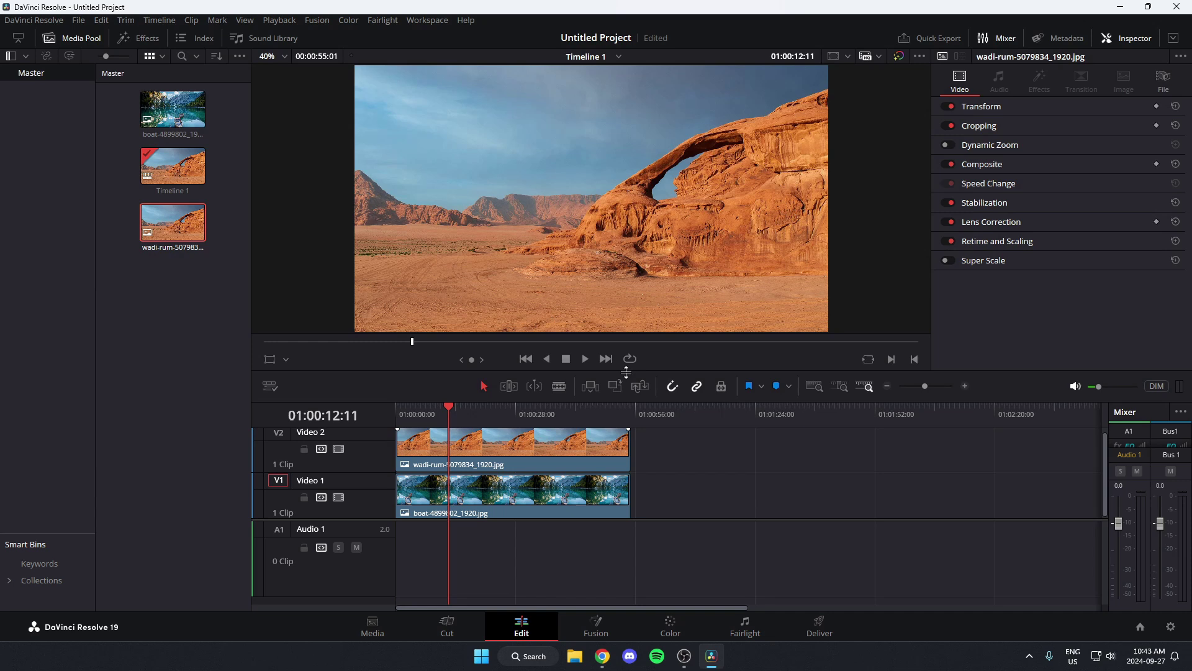
pyautogui.click(530, 446)
pyautogui.click(1130, 40)
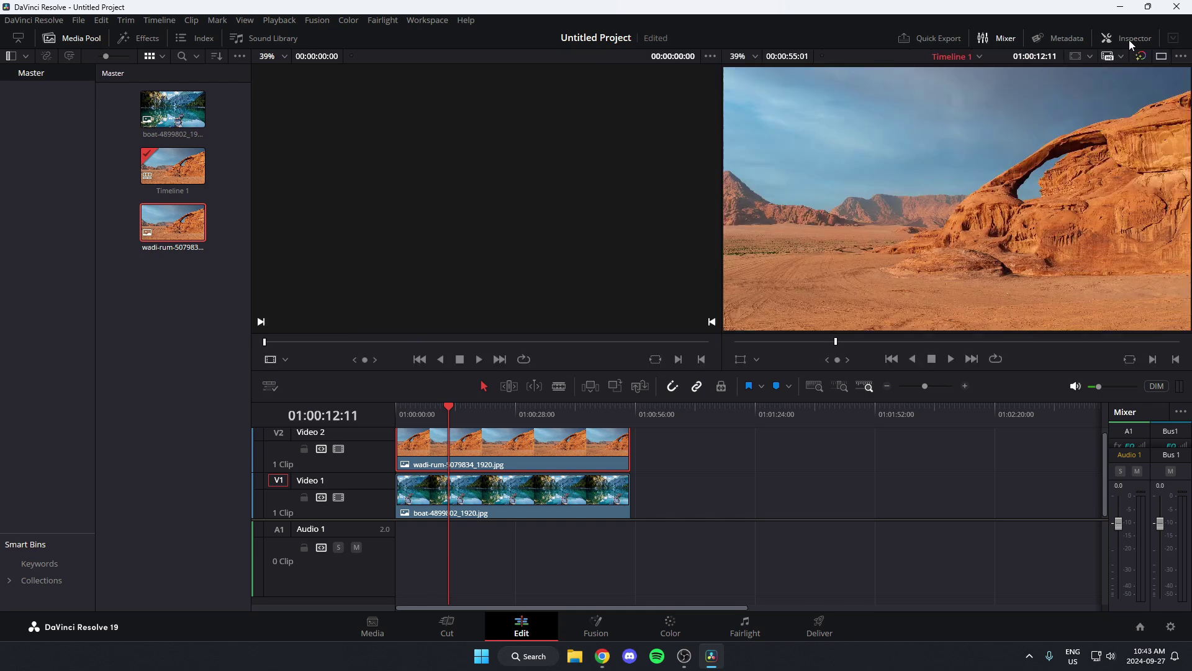
pyautogui.click(1130, 40)
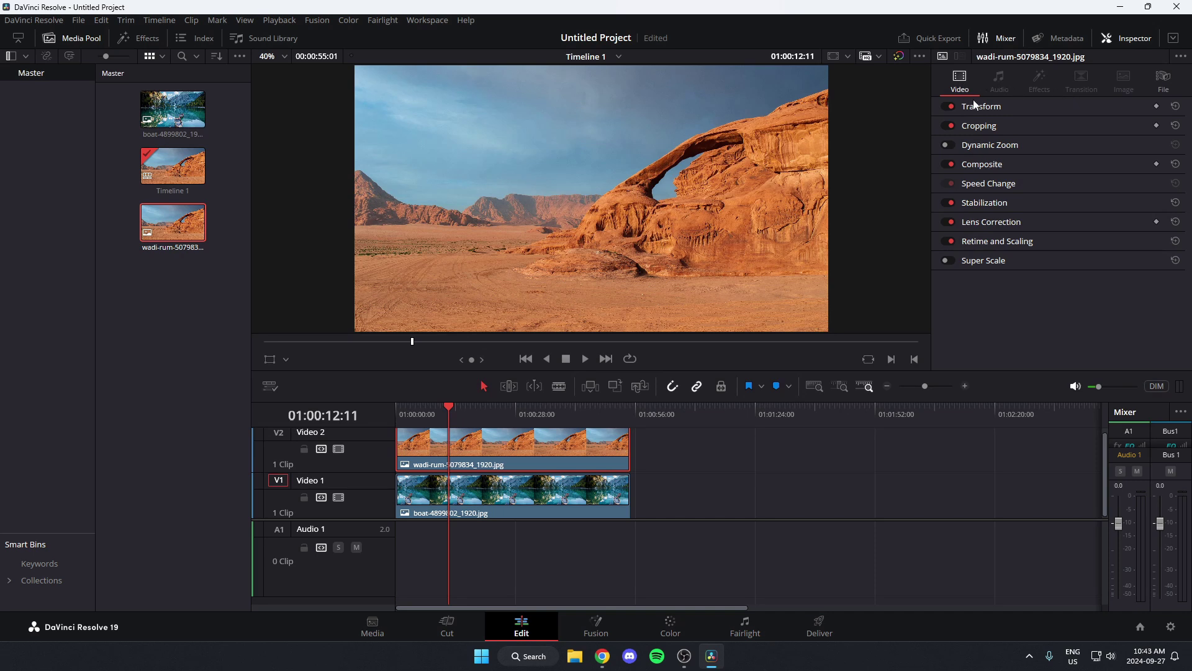
# Set the desert image's Transform Zoom to 0.370 and Position to X -359, Y -261.
pyautogui.click(985, 109)
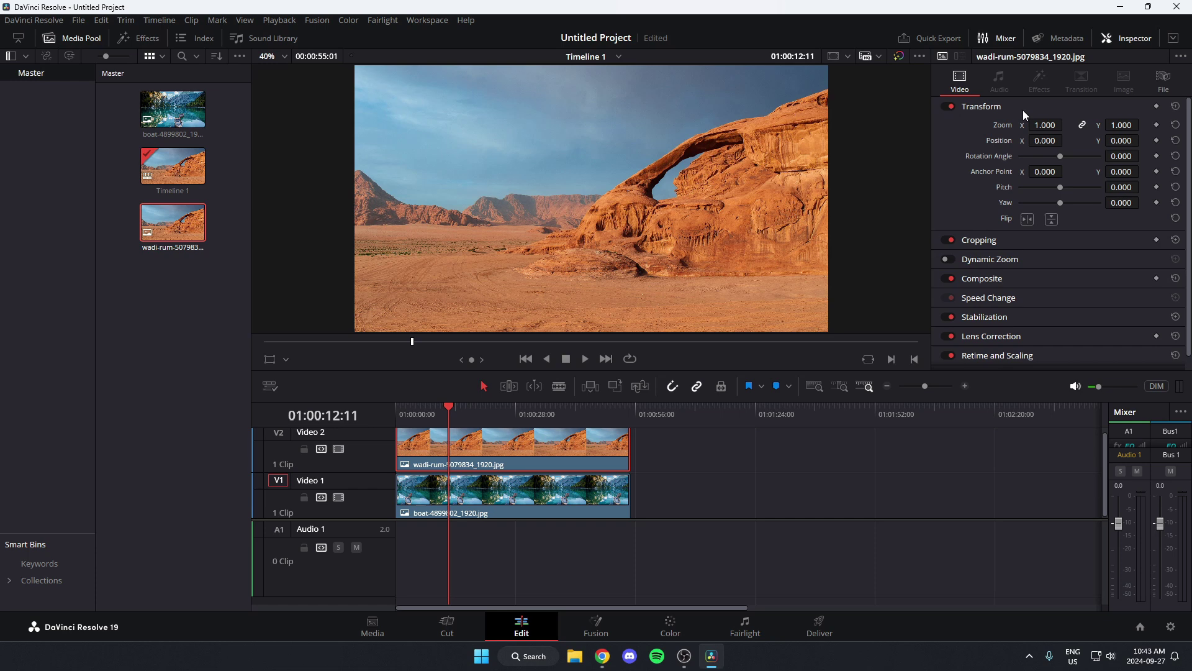
pyautogui.moveTo(1053, 126)
pyautogui.mouseDown()
pyautogui.moveTo(1016, 126)
pyautogui.moveTo(1038, 126)
pyautogui.moveTo(1056, 159)
pyautogui.mouseUp()
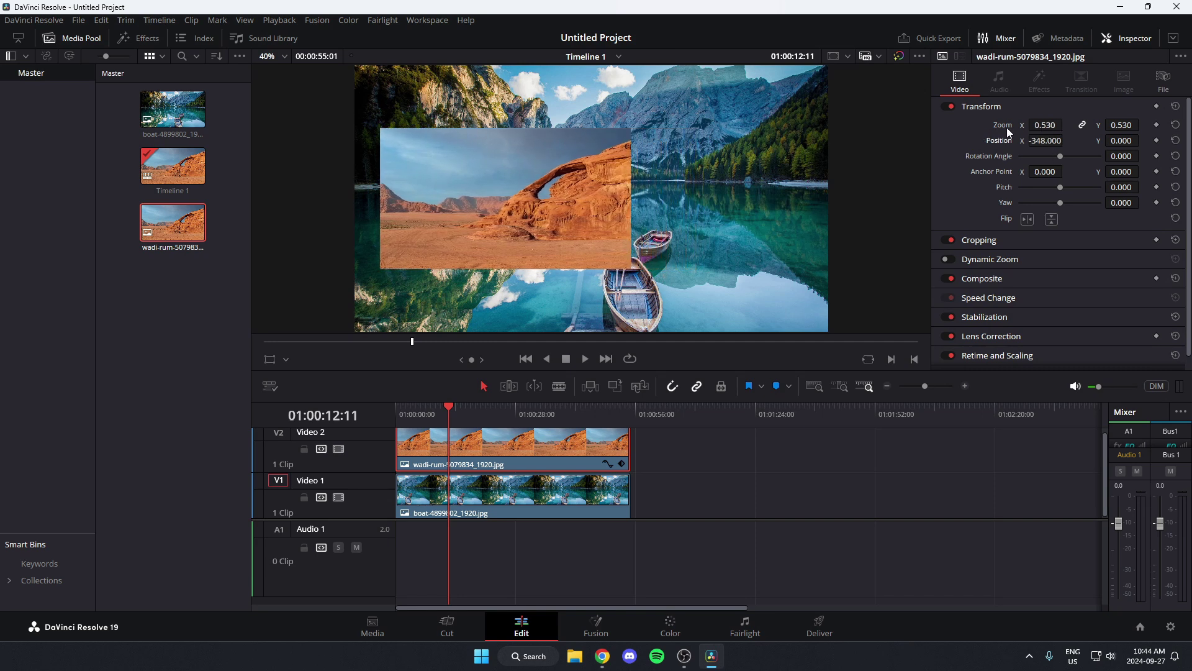
pyautogui.moveTo(1047, 140)
pyautogui.mouseDown()
pyautogui.moveTo(1055, 125)
pyautogui.moveTo(1142, 140)
pyautogui.moveTo(1102, 207)
pyautogui.mouseUp()
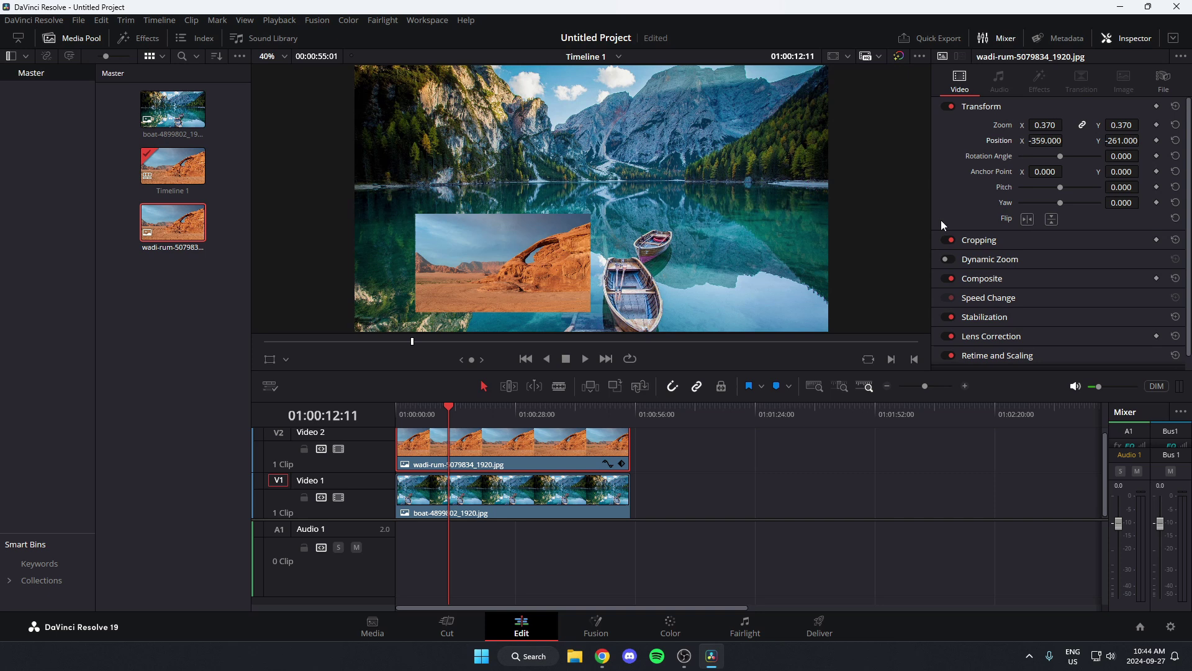